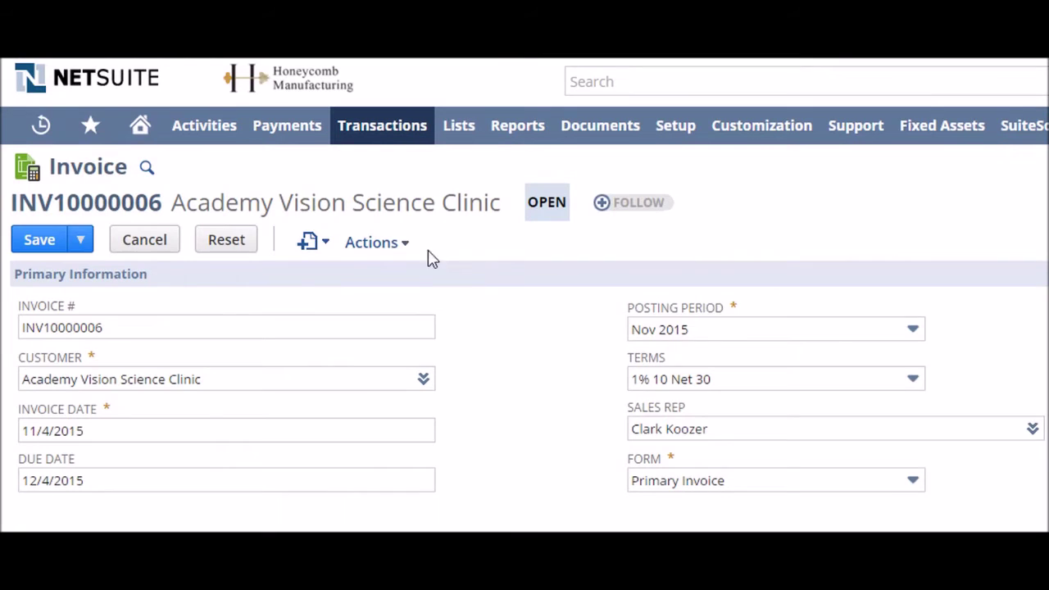
# Memorize invoice INV10000006 and name it 'Academy Vision - Memo Trans'.
pyautogui.click(373, 242)
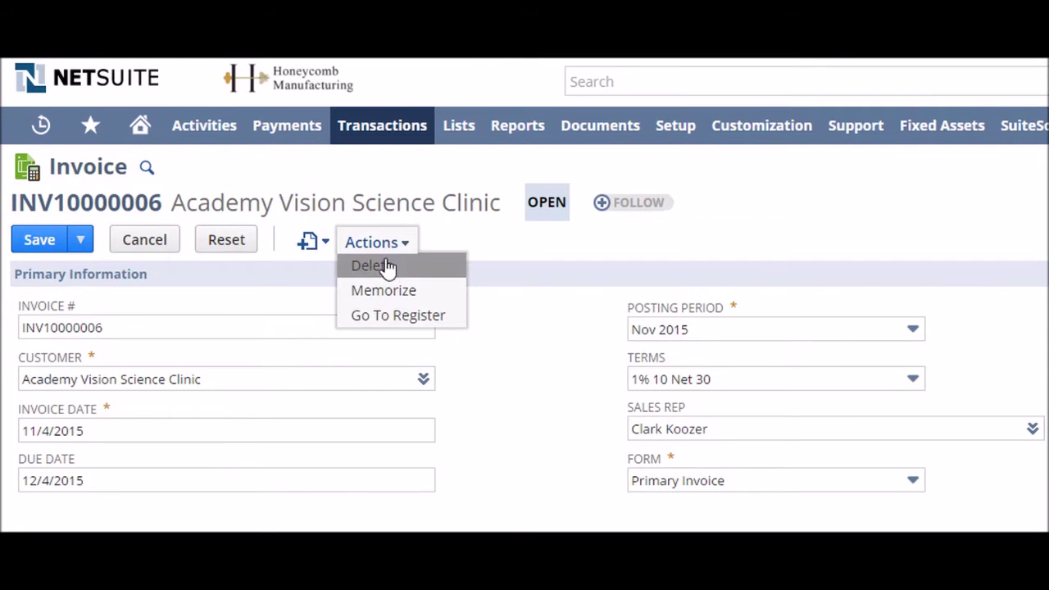
pyautogui.click(384, 290)
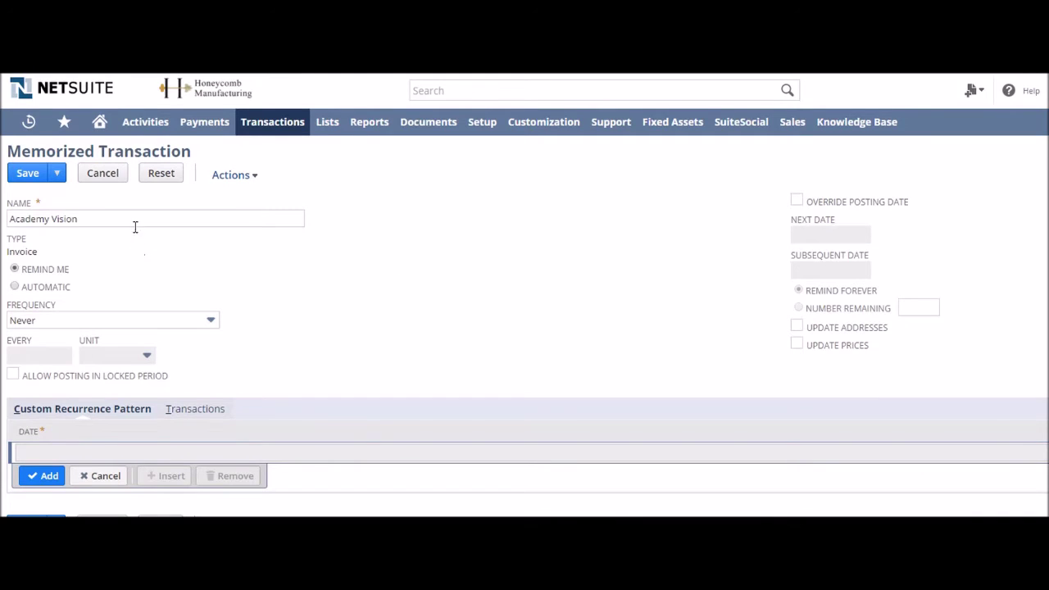
pyautogui.click(135, 222)
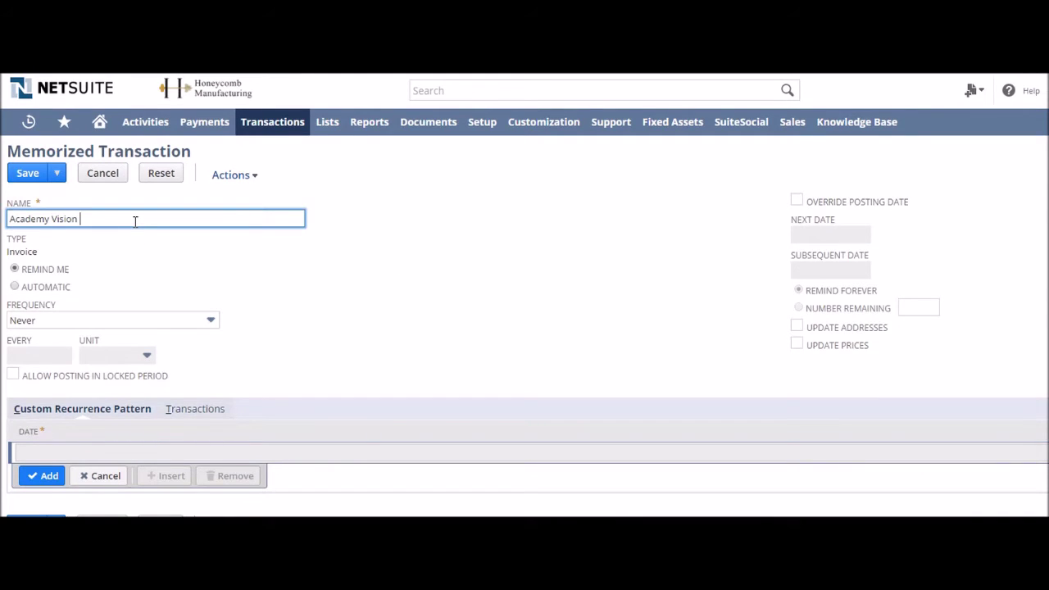
pyautogui.write('- Memo Trans')
# Read and dismiss the Field Help for the Remind Me option.
pyautogui.click(45, 270)
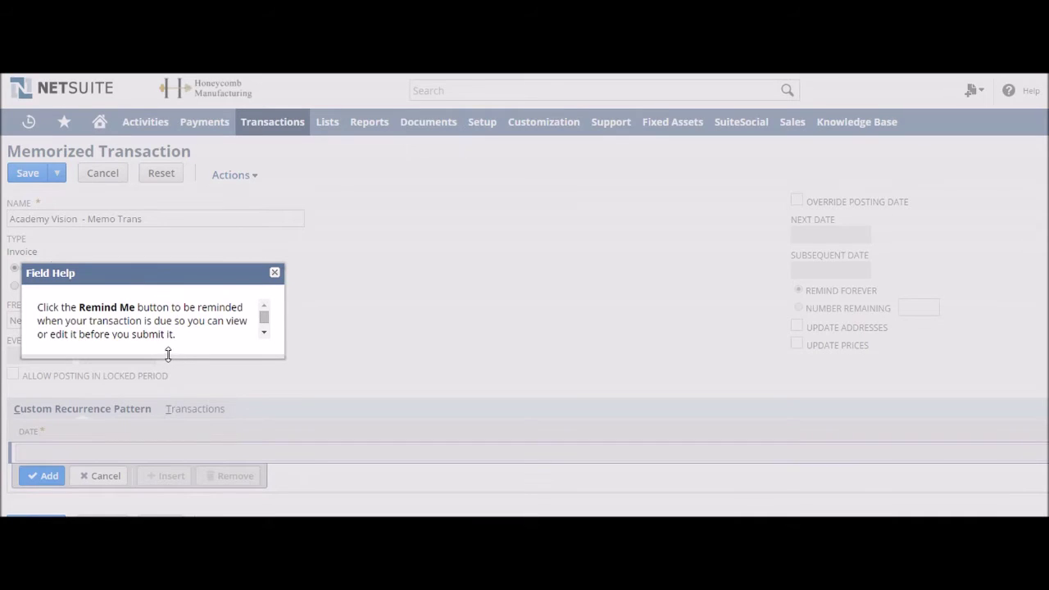
pyautogui.moveTo(168, 358); pyautogui.dragTo(161, 478)
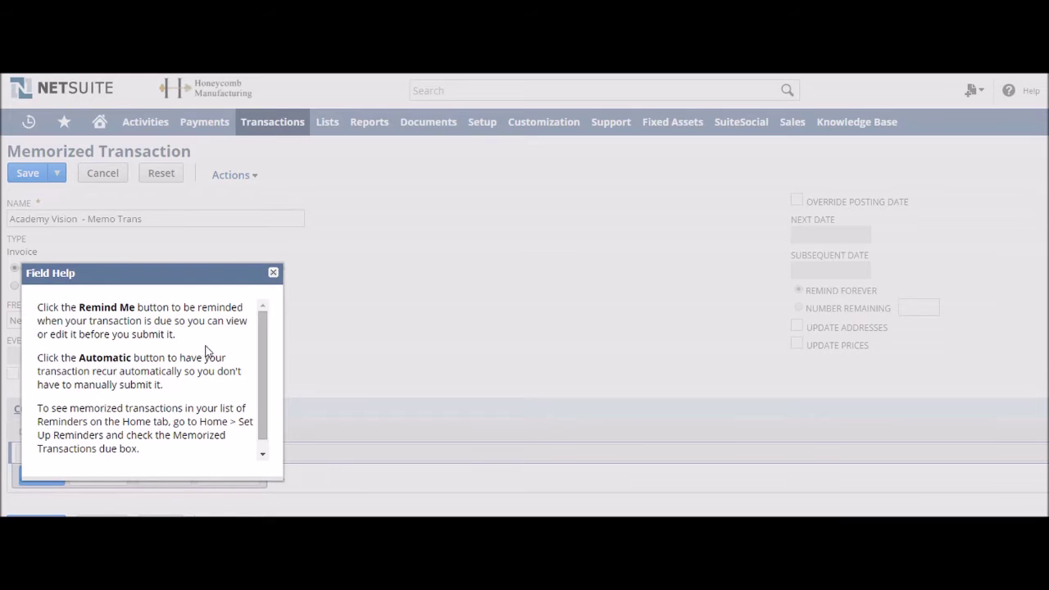
pyautogui.click(272, 272)
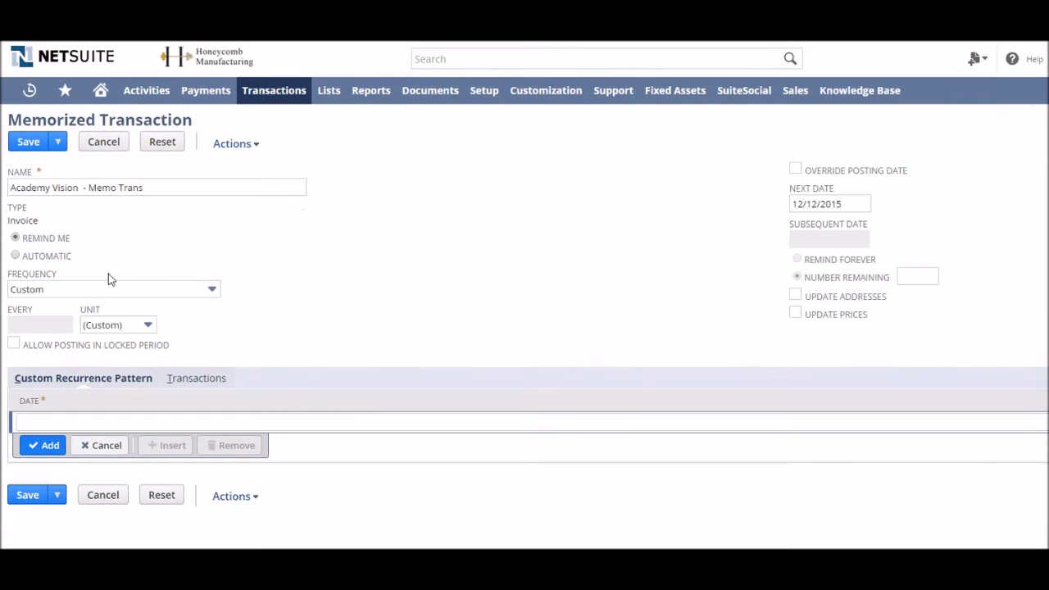
# Keep the recurrence frequency set to Custom.
pyautogui.click(97, 287)
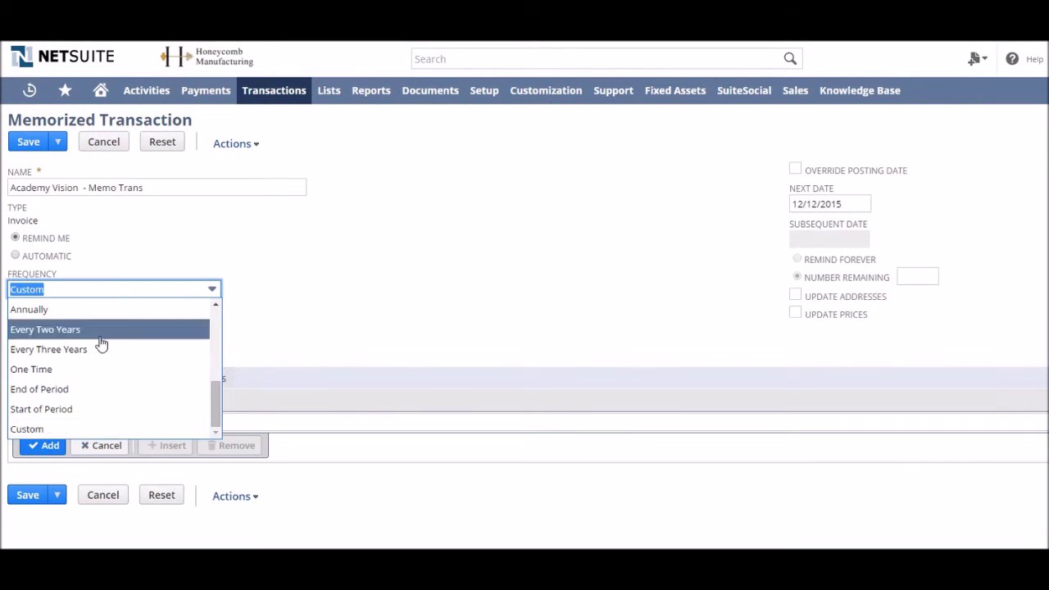
pyautogui.scroll(3, 98, 344)
pyautogui.scroll(-1, 100, 353)
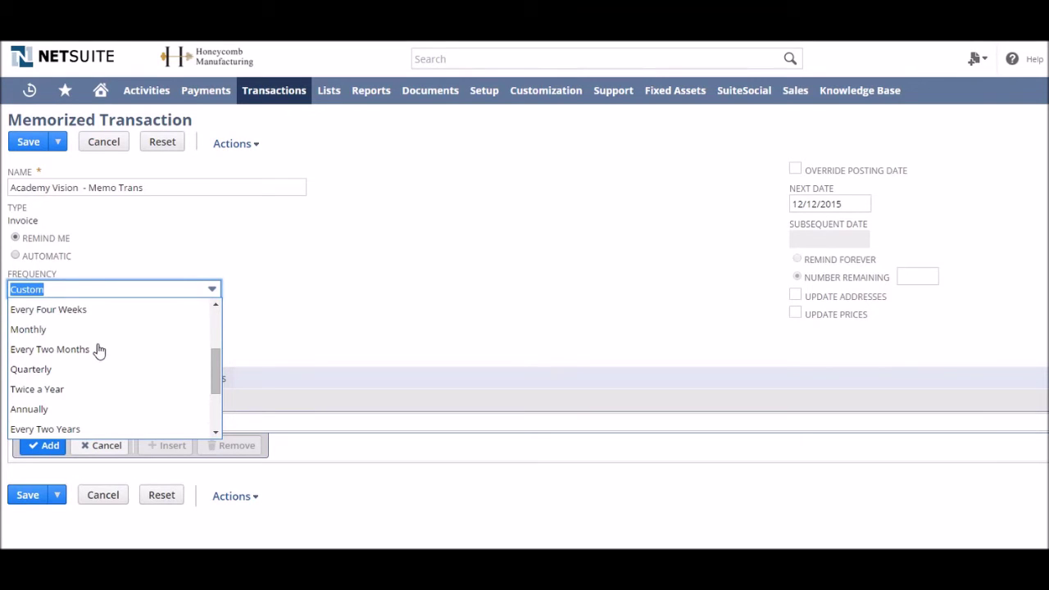
pyautogui.scroll(-3, 92, 361)
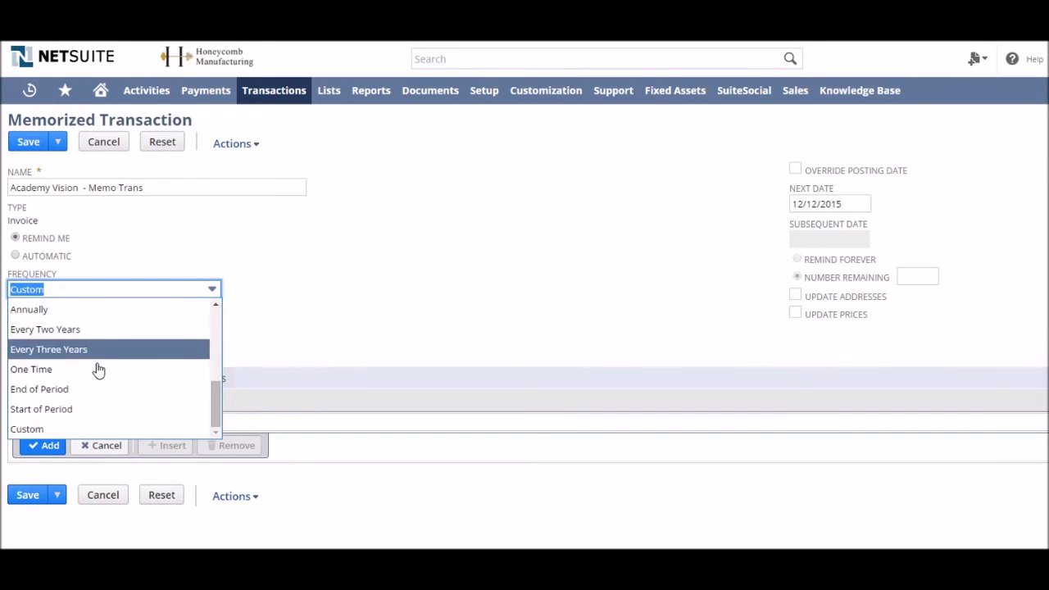
pyautogui.click(78, 429)
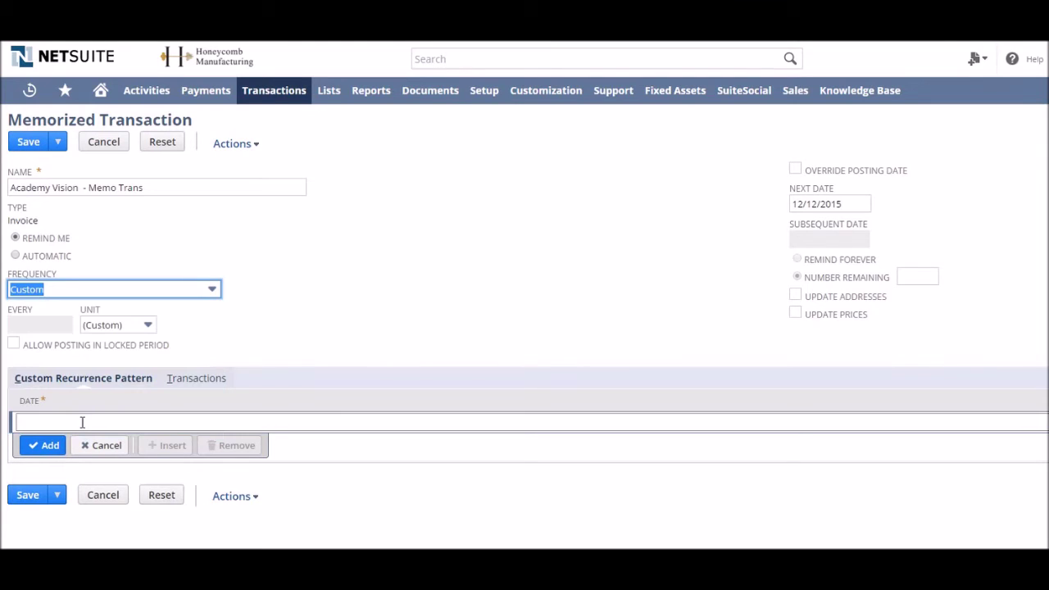
pyautogui.click(119, 326)
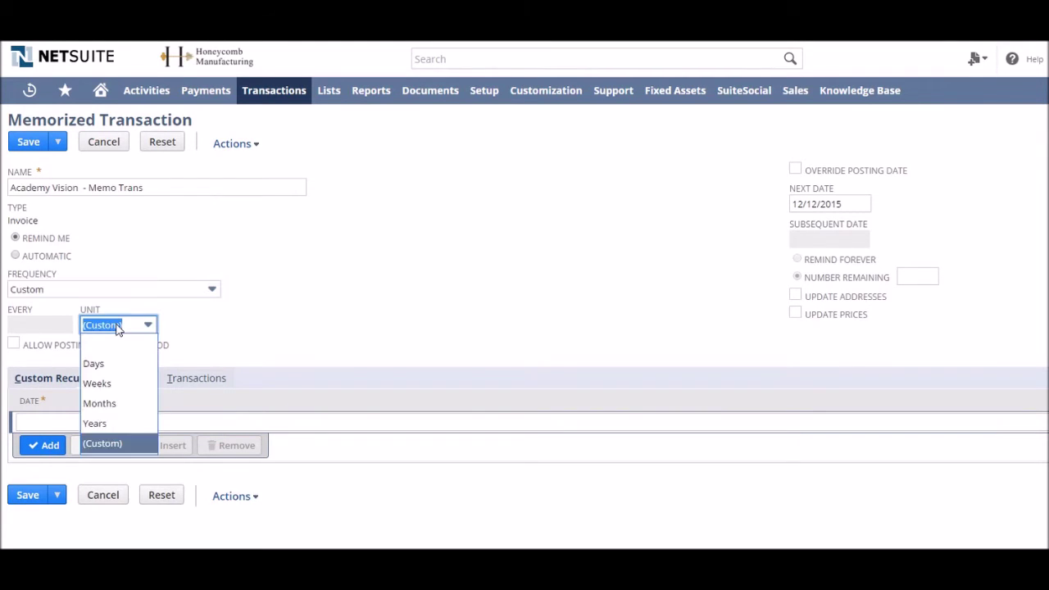
pyautogui.click(242, 335)
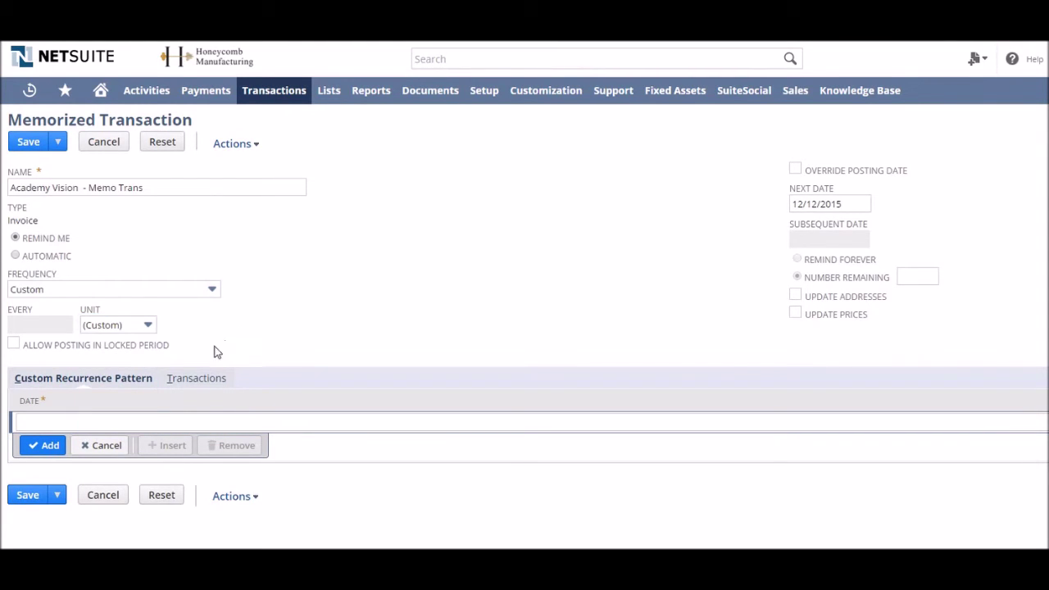
# Add custom recurrence dates 5/11/2015 and 11/30/2015.
pyautogui.click(104, 419)
pyautogui.write('05/11/2')
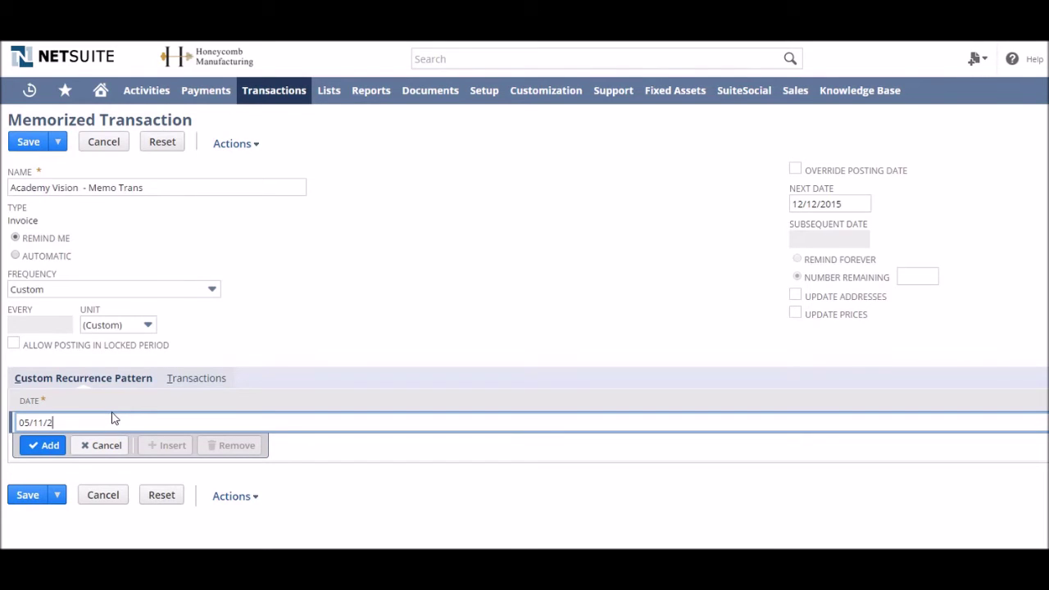
pyautogui.write('015')
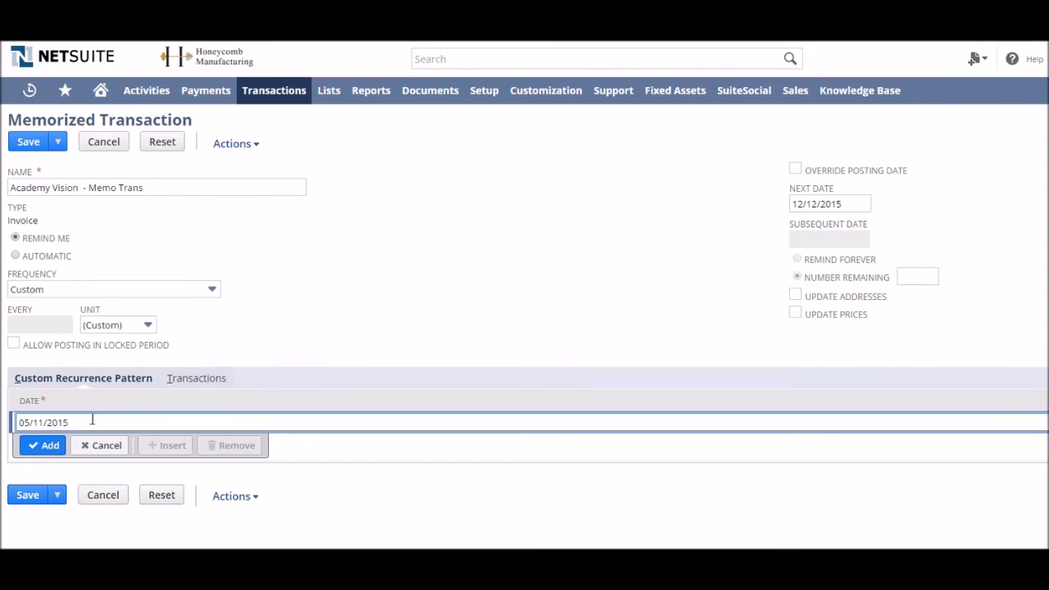
pyautogui.press('Return')
pyautogui.write('11/30/2015')
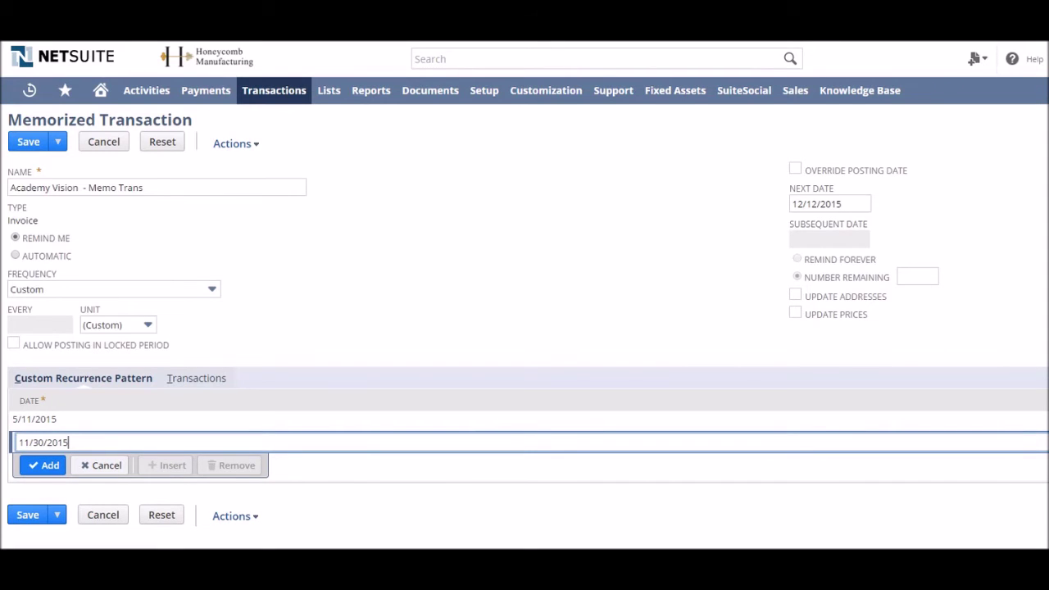
pyautogui.click(45, 468)
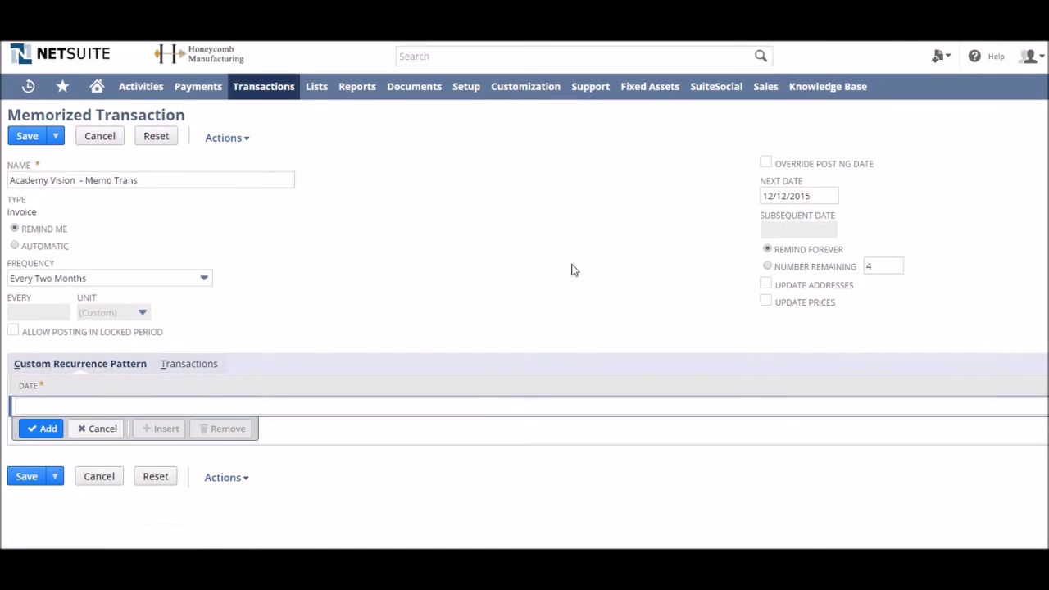
# Read the Remind Forever field help in a moved, enlarged popup.
pyautogui.click(799, 250)
pyautogui.moveTo(791, 246); pyautogui.dragTo(502, 147)
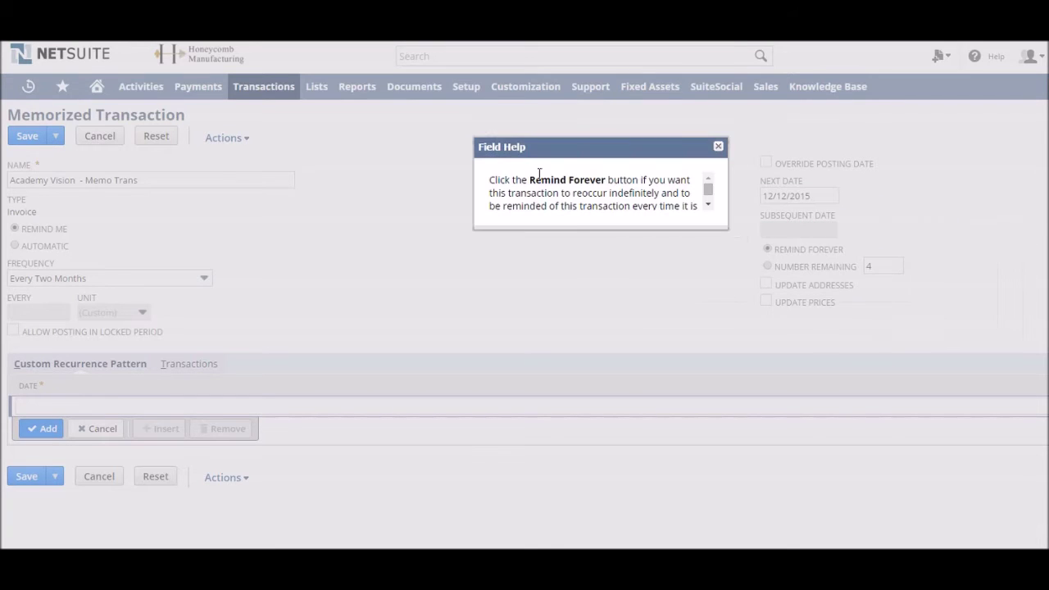
pyautogui.moveTo(580, 228); pyautogui.dragTo(574, 381)
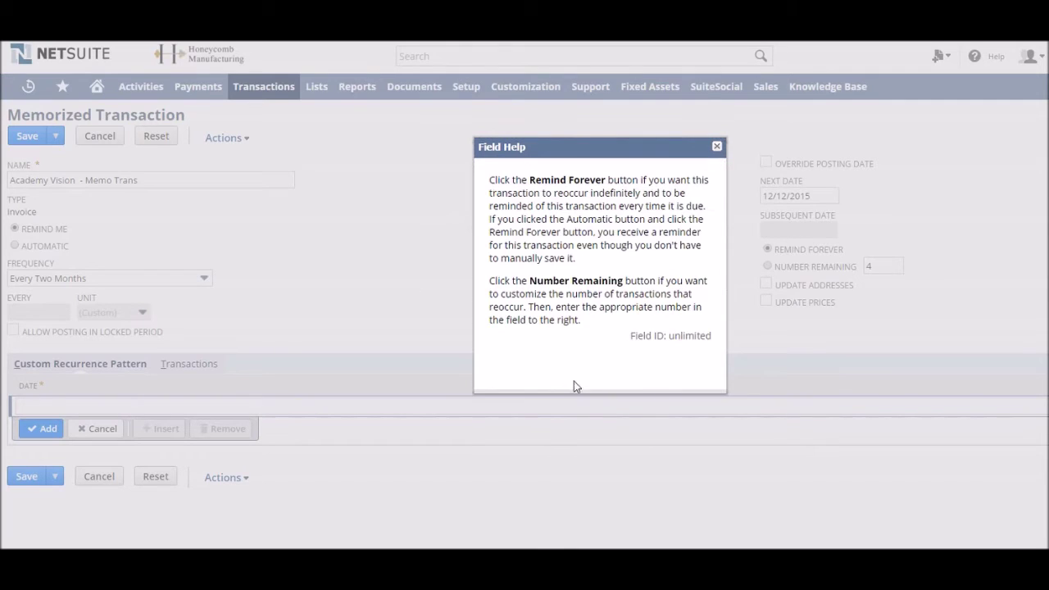
pyautogui.click(717, 146)
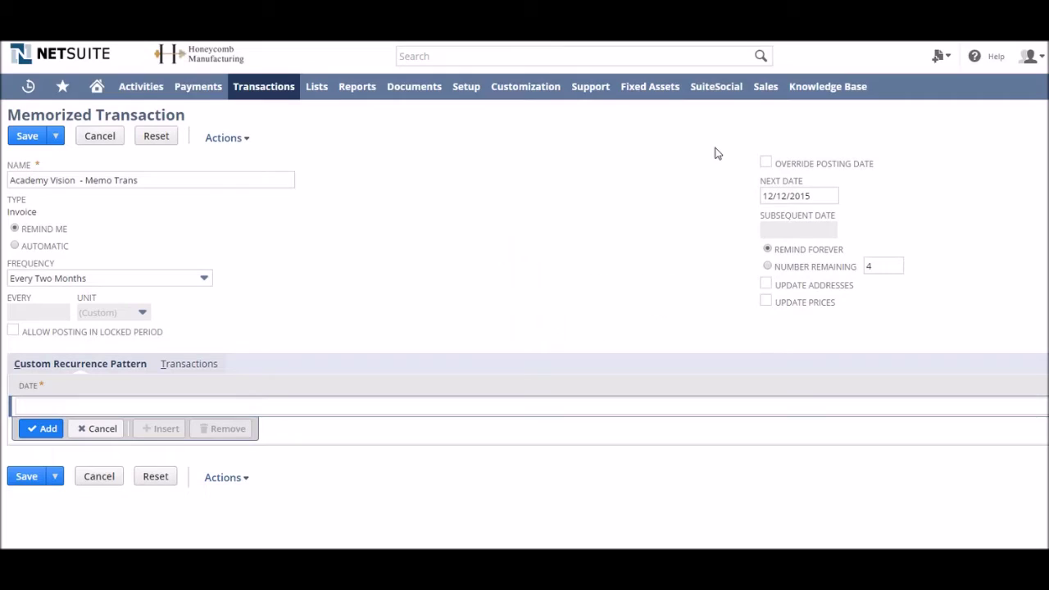
# Try a remaining count of 1, then set reminders to repeat forever.
pyautogui.click(767, 267)
pyautogui.doubleClick(884, 266)
pyautogui.write('1')
pyautogui.doubleClick(869, 265)
pyautogui.click(767, 249)
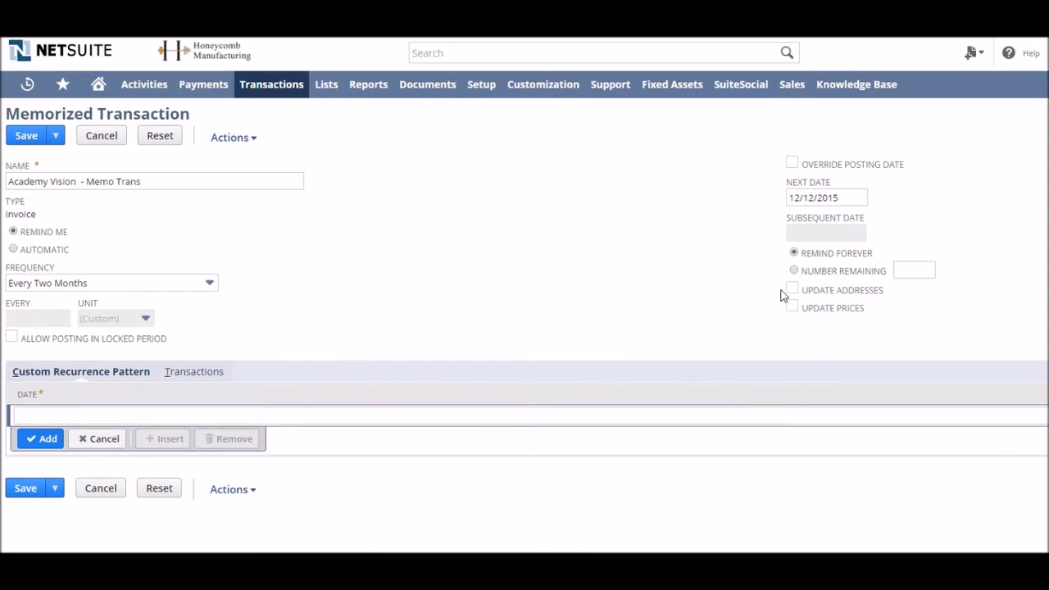
pyautogui.click(835, 291)
# Read the Update Addresses field help in an enlarged popup.
pyautogui.moveTo(819, 293); pyautogui.dragTo(525, 167)
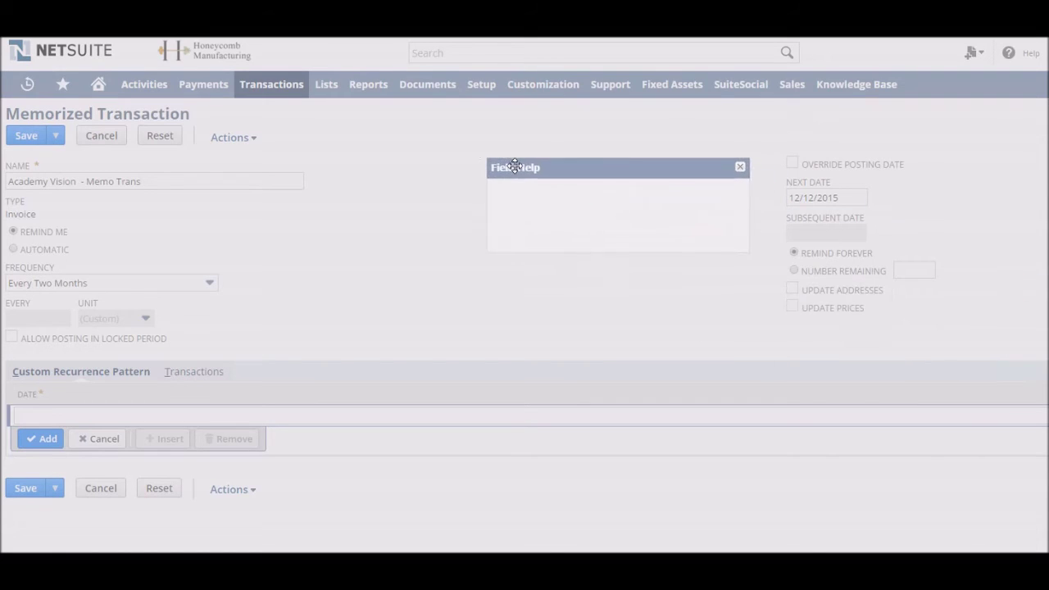
pyautogui.moveTo(603, 255); pyautogui.dragTo(600, 350)
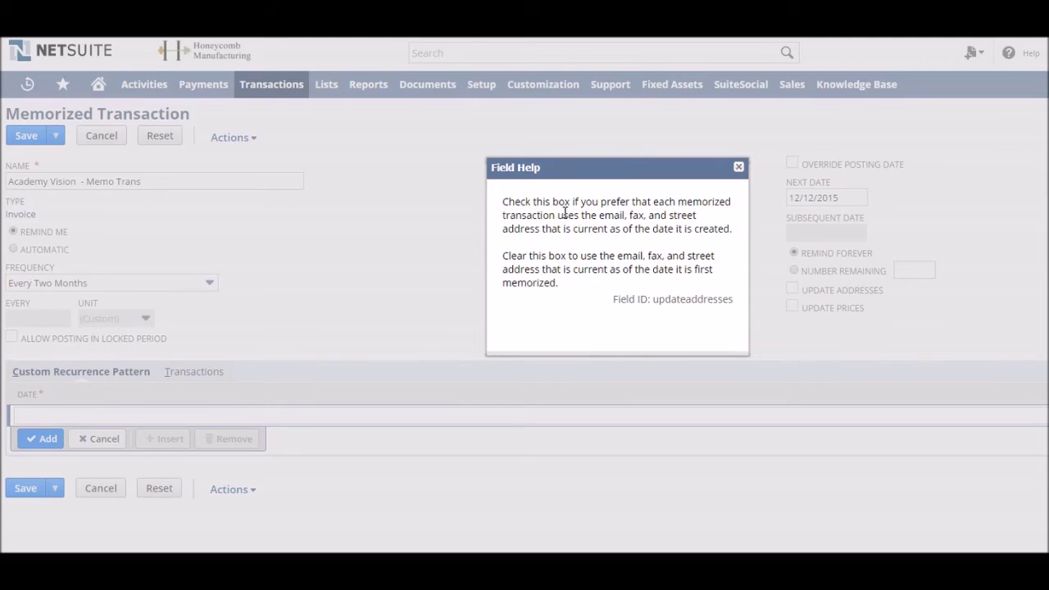
pyautogui.click(738, 167)
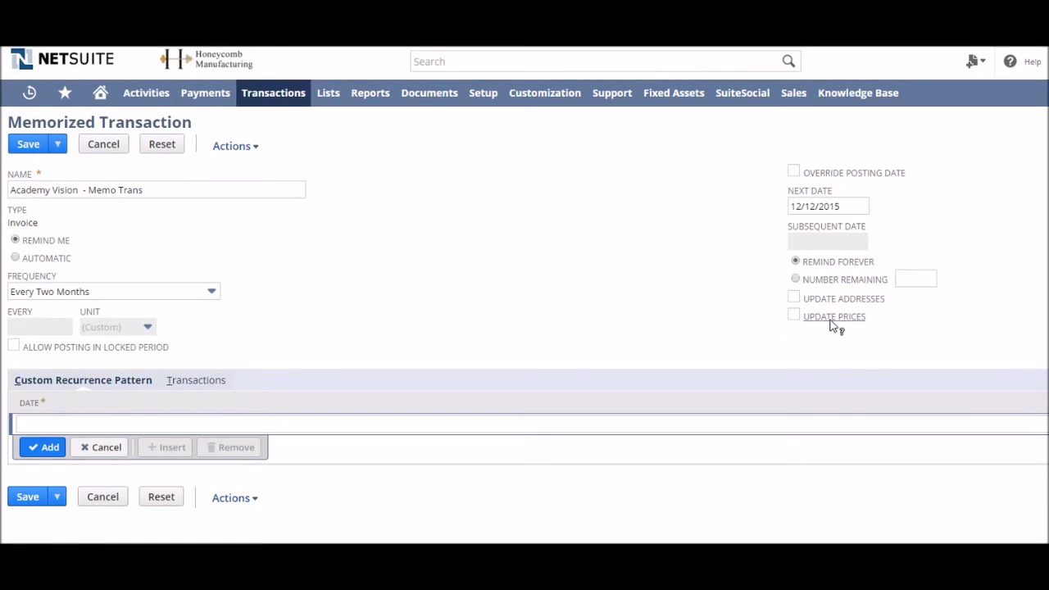
# Read the Update Prices field help in an enlarged popup.
pyautogui.click(831, 320)
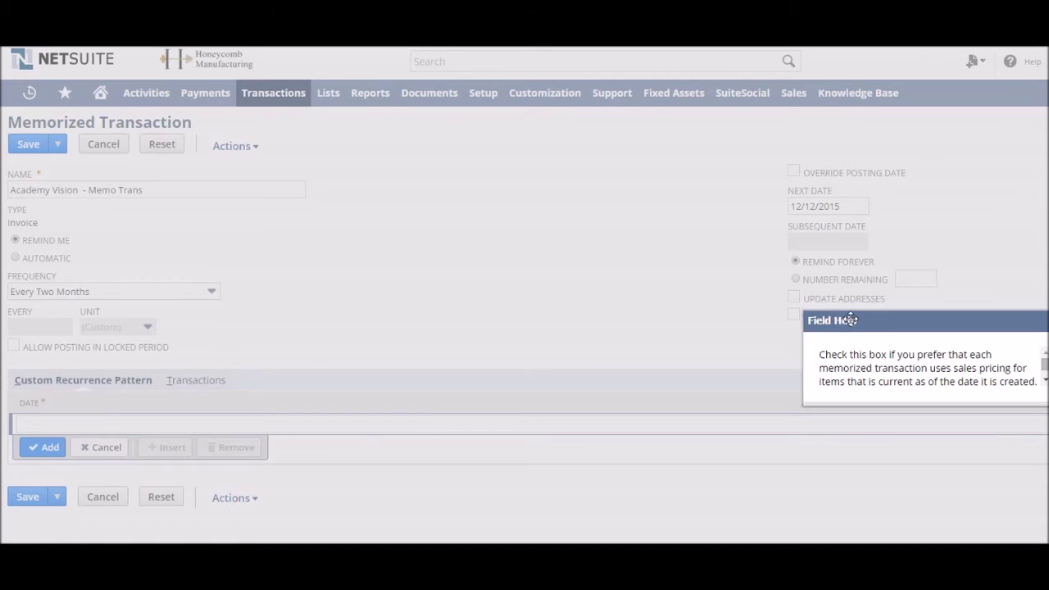
pyautogui.moveTo(845, 319); pyautogui.dragTo(563, 202)
pyautogui.moveTo(637, 278); pyautogui.dragTo(642, 374)
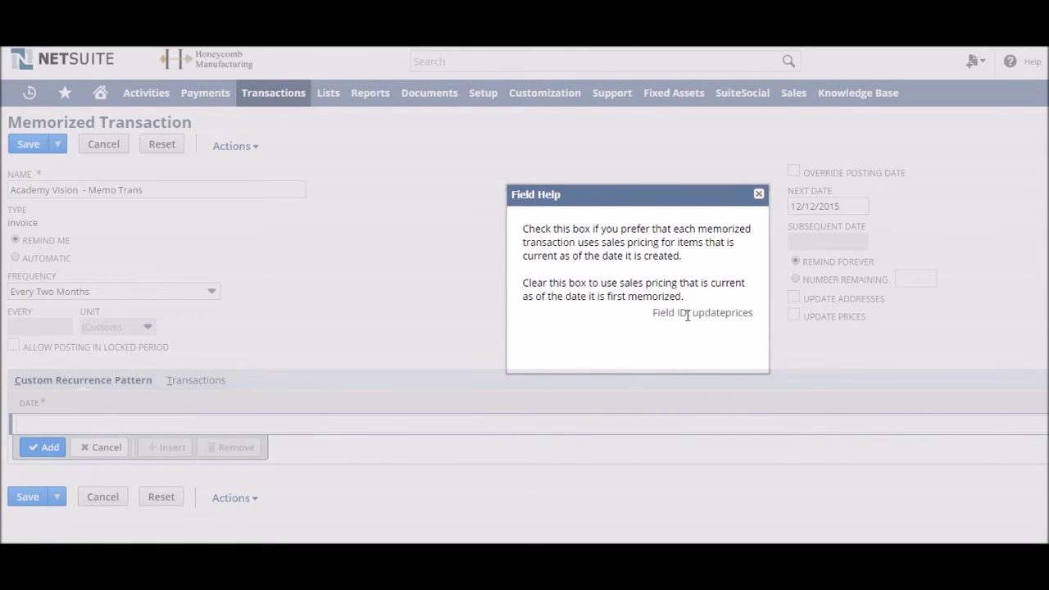
pyautogui.click(759, 194)
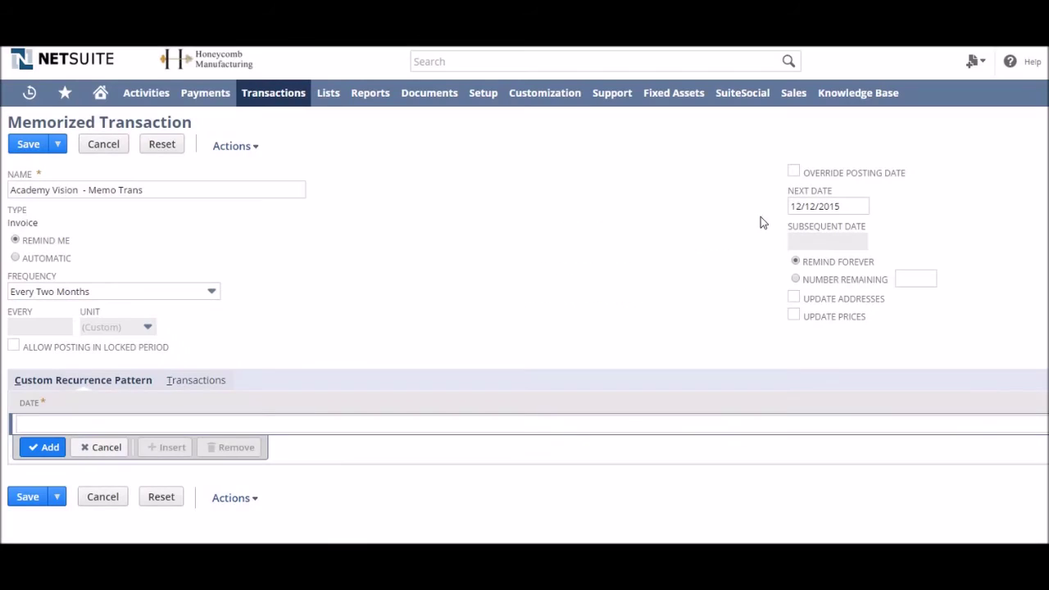
# Leave Update Prices turned off and save the memorized transaction.
pyautogui.click(793, 316)
pyautogui.click(794, 317)
pyautogui.write('11/5/2015')
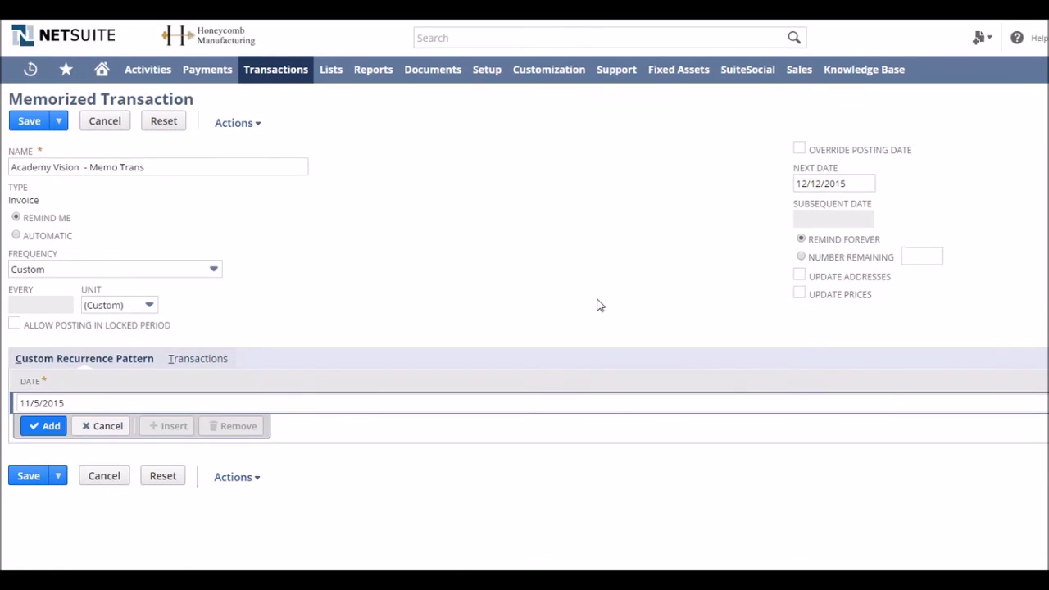
pyautogui.click(29, 121)
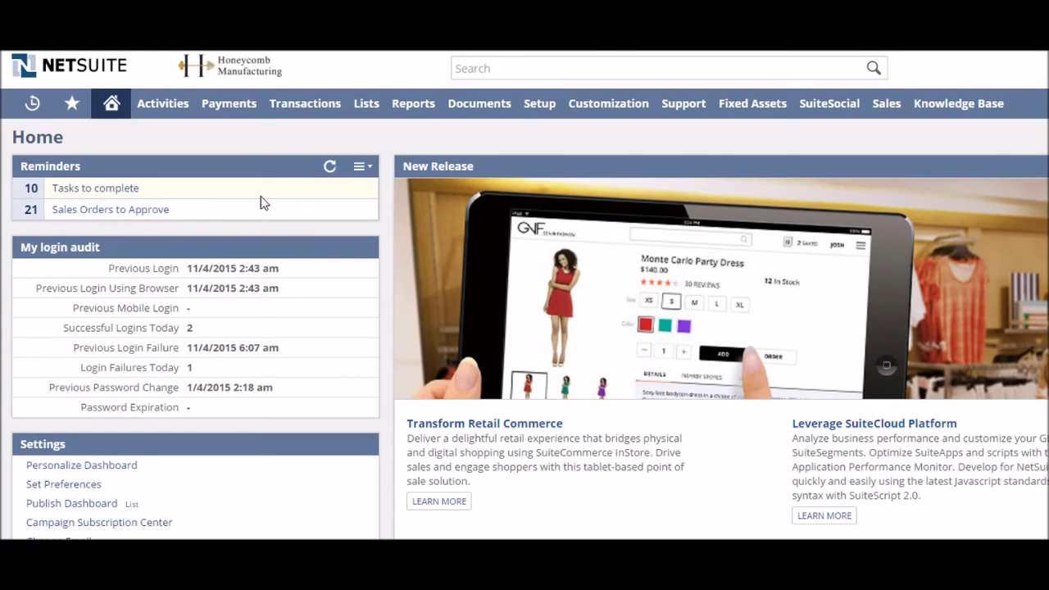
pyautogui.moveTo(361, 93)
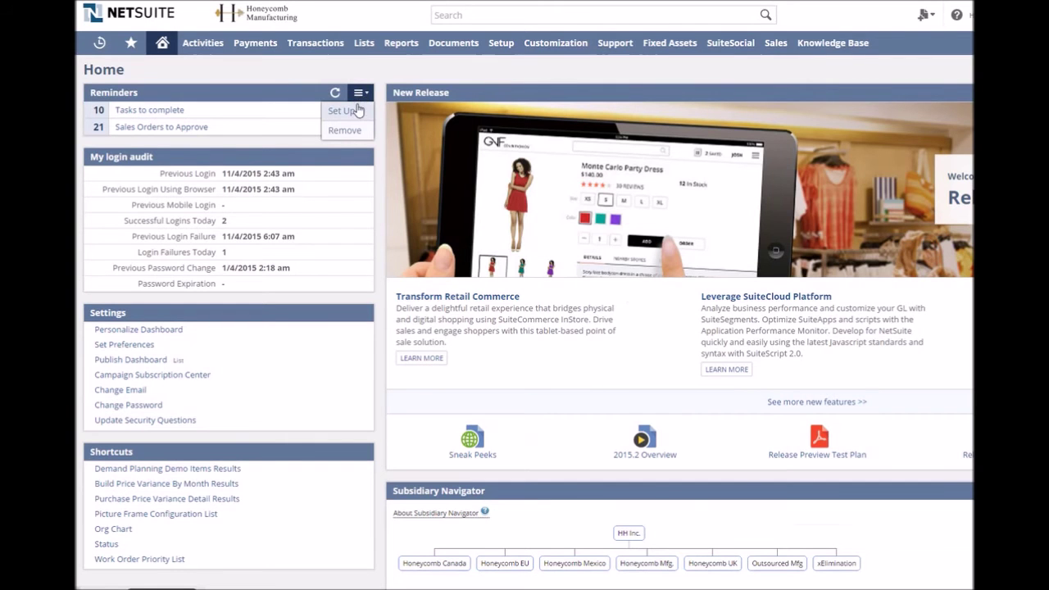
# Open Set Up Reminders from the Home dashboard's Reminders portlet.
pyautogui.click(358, 110)
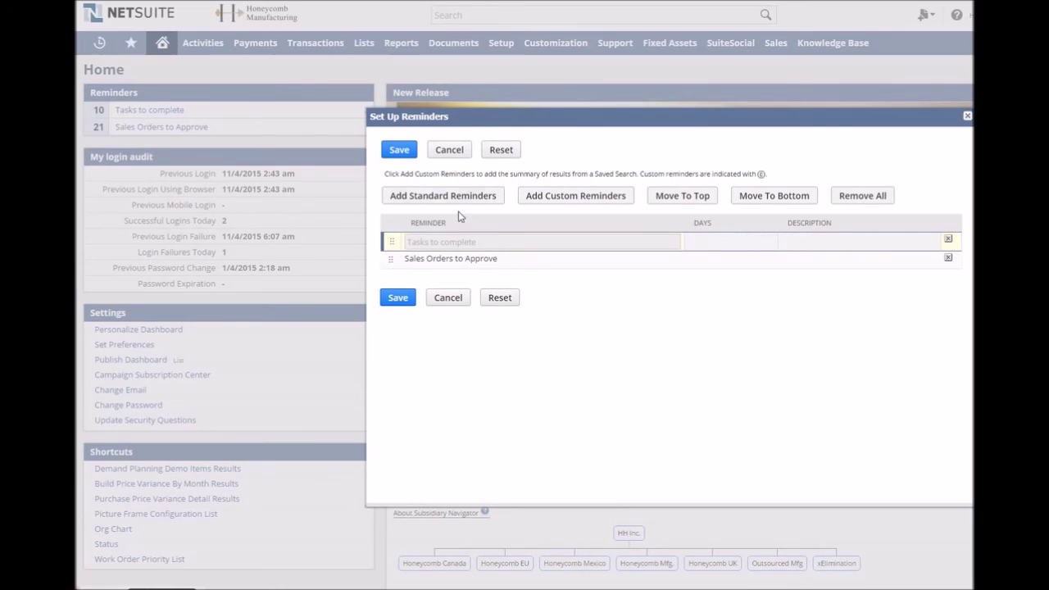
# Add the Memorized Transactions due standard reminder.
pyautogui.click(454, 197)
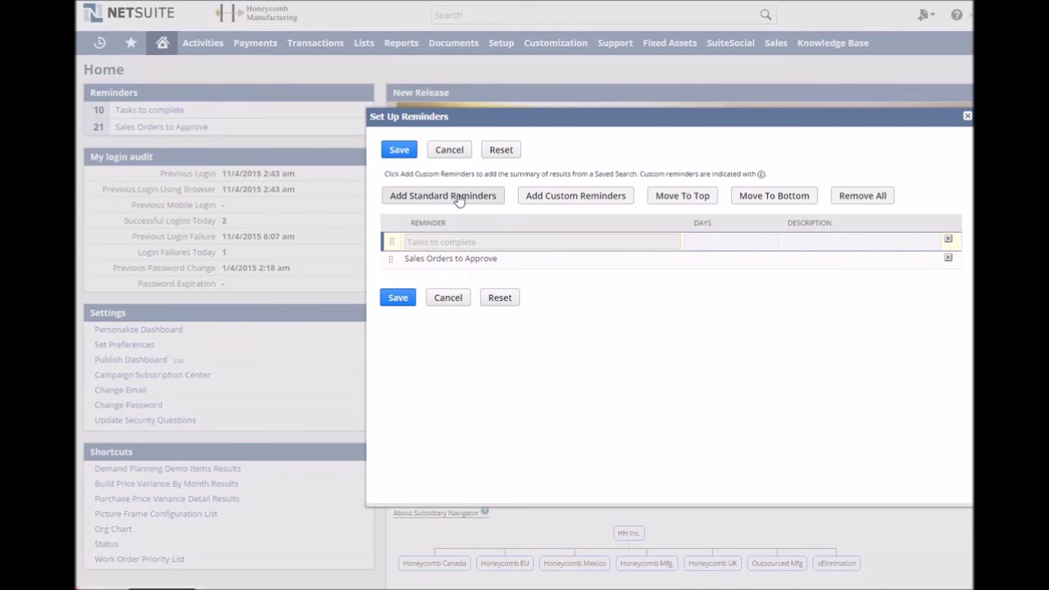
pyautogui.click(459, 197)
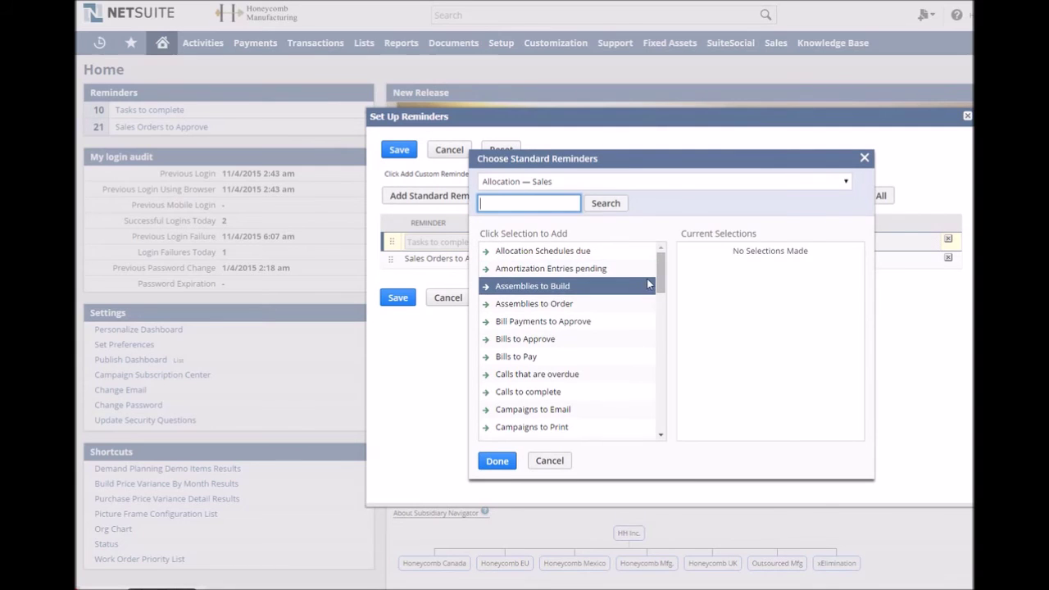
pyautogui.moveTo(660, 271)
pyautogui.mouseDown()
pyautogui.moveTo(652, 352)
pyautogui.moveTo(660, 348)
pyautogui.mouseUp()
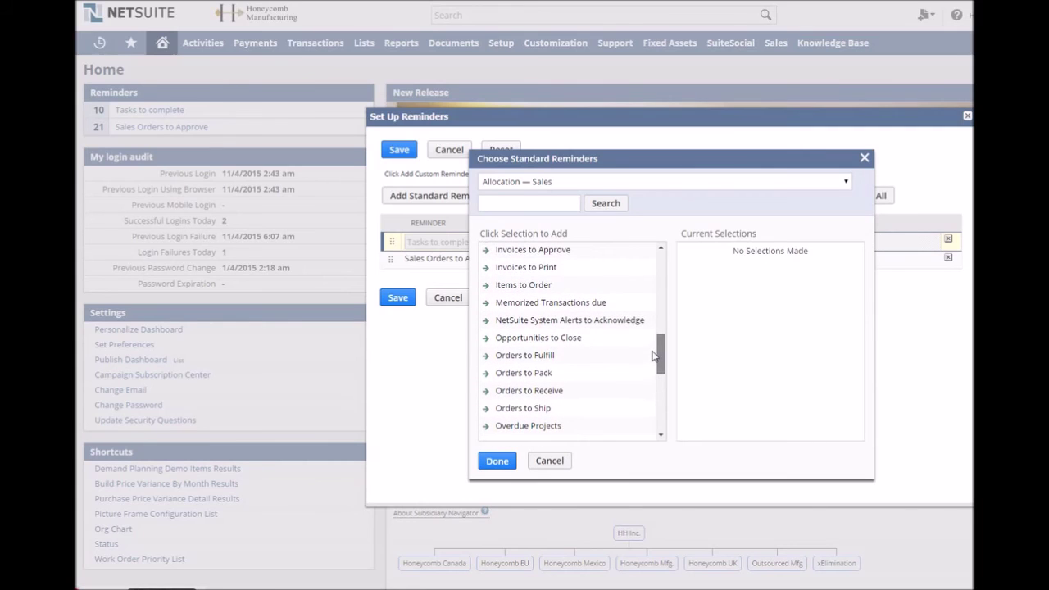
pyautogui.click(579, 303)
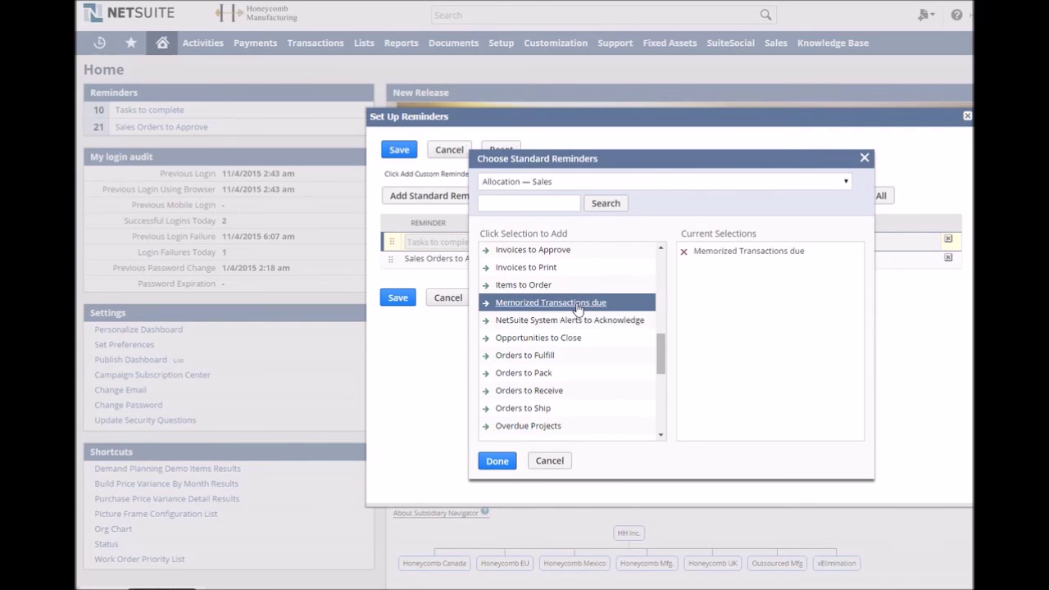
pyautogui.click(498, 460)
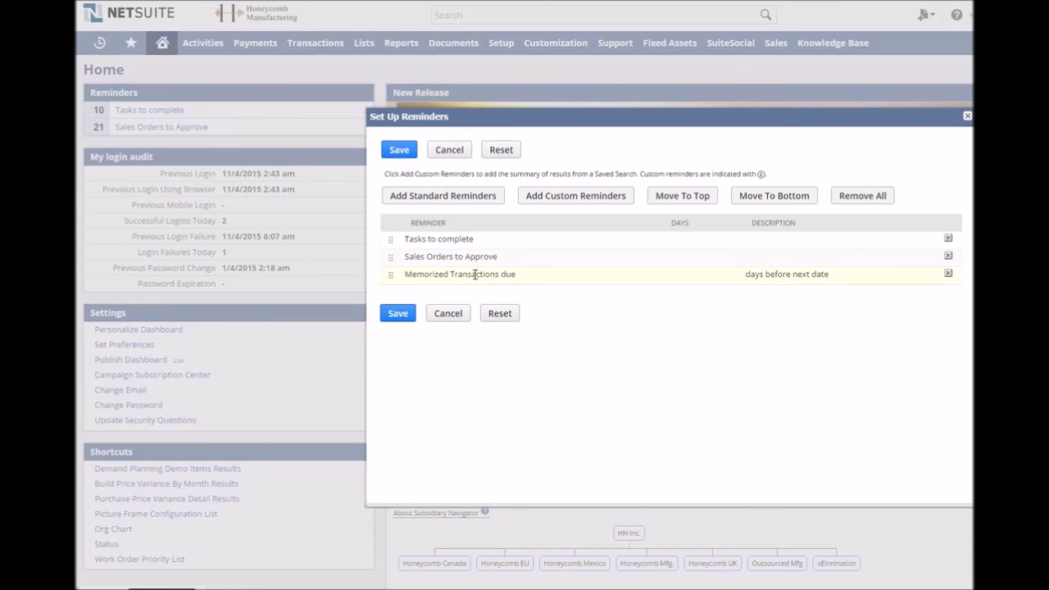
# Set the reminder to 5 days, save, and view the due memorized transactions.
pyautogui.click(705, 274)
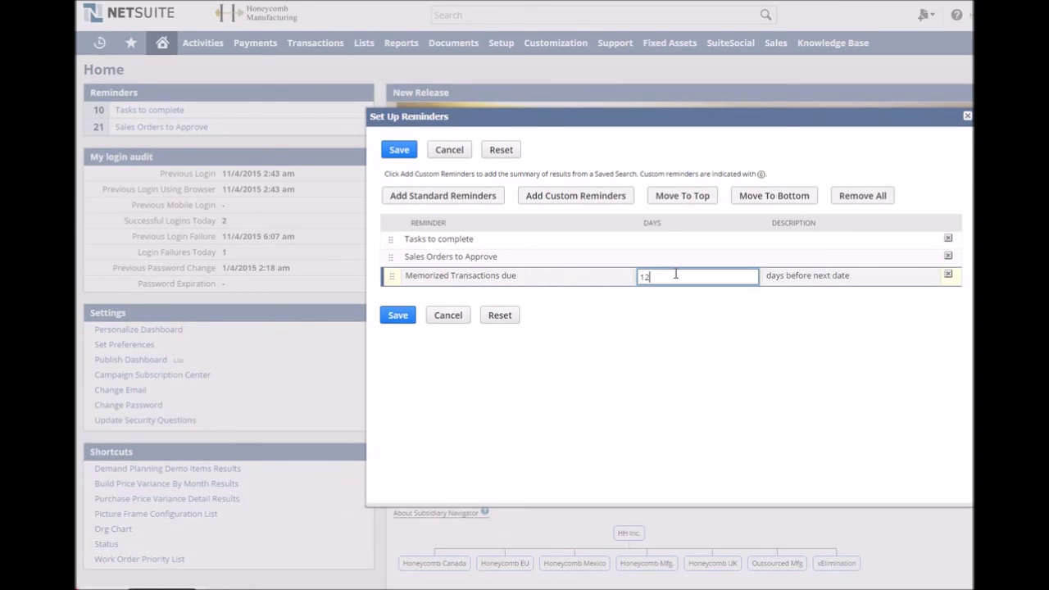
pyautogui.write('1233')
pyautogui.press('BackSpace')
pyautogui.press('BackSpace')
pyautogui.press('BackSpace')
pyautogui.press('BackSpace')
pyautogui.click(398, 315)
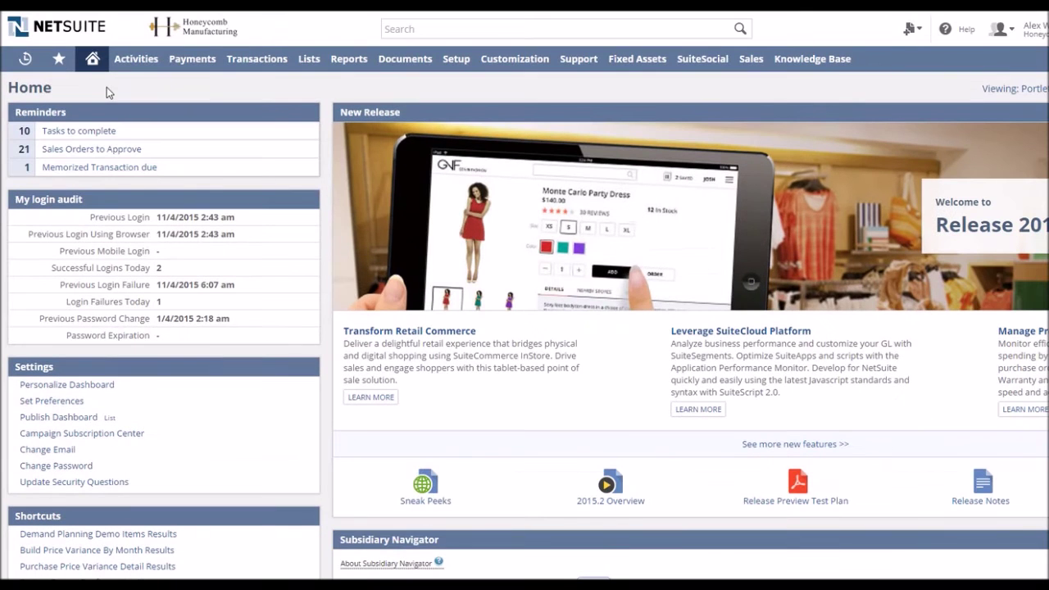
pyautogui.click(96, 168)
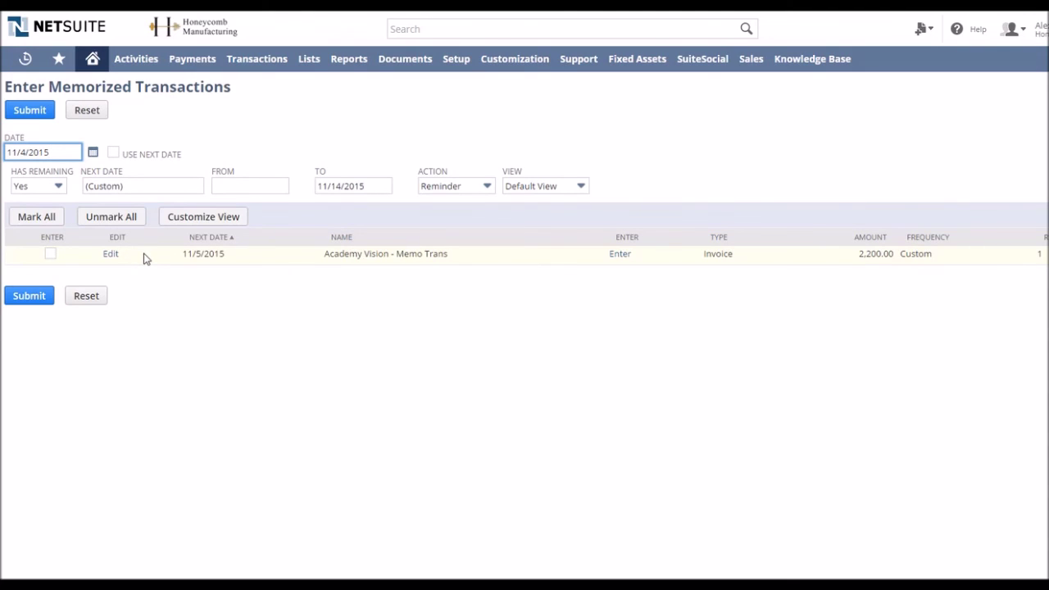
# Search 'memorized' and open the Memorized Transactions list page.
pyautogui.click(492, 29)
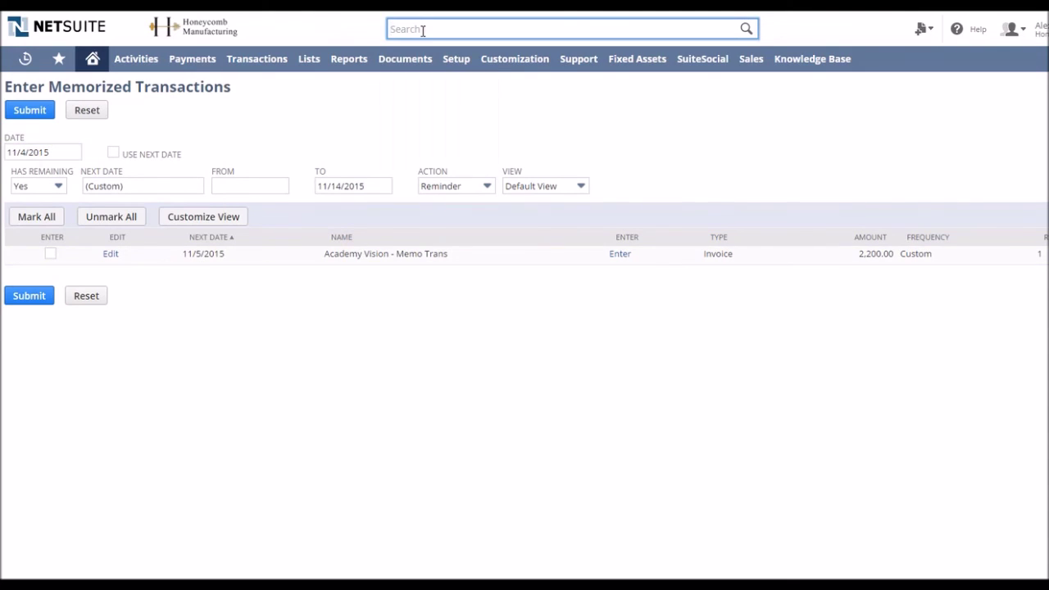
pyautogui.write('memorized')
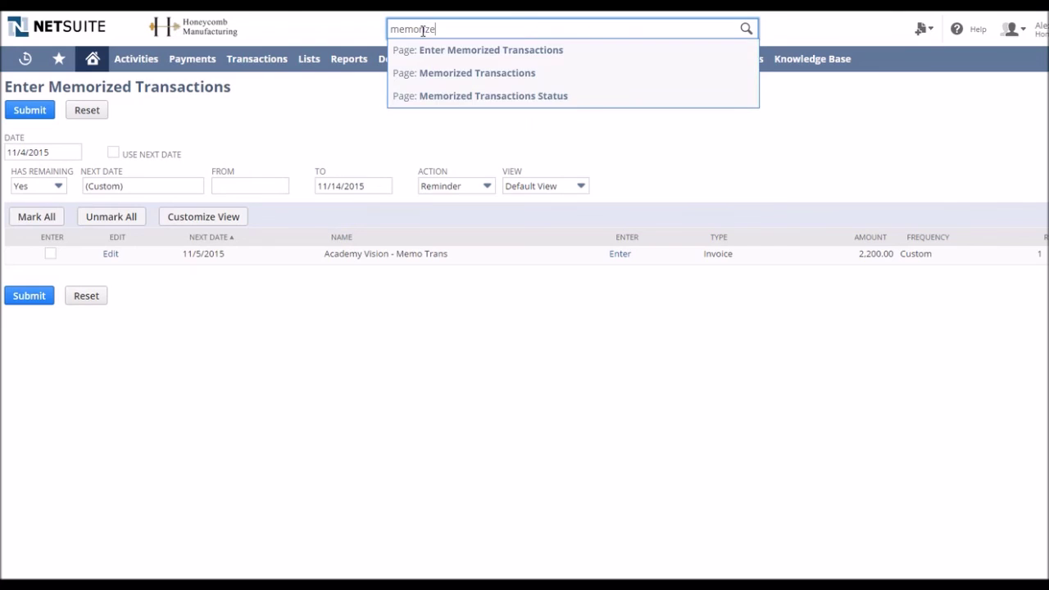
pyautogui.click(477, 73)
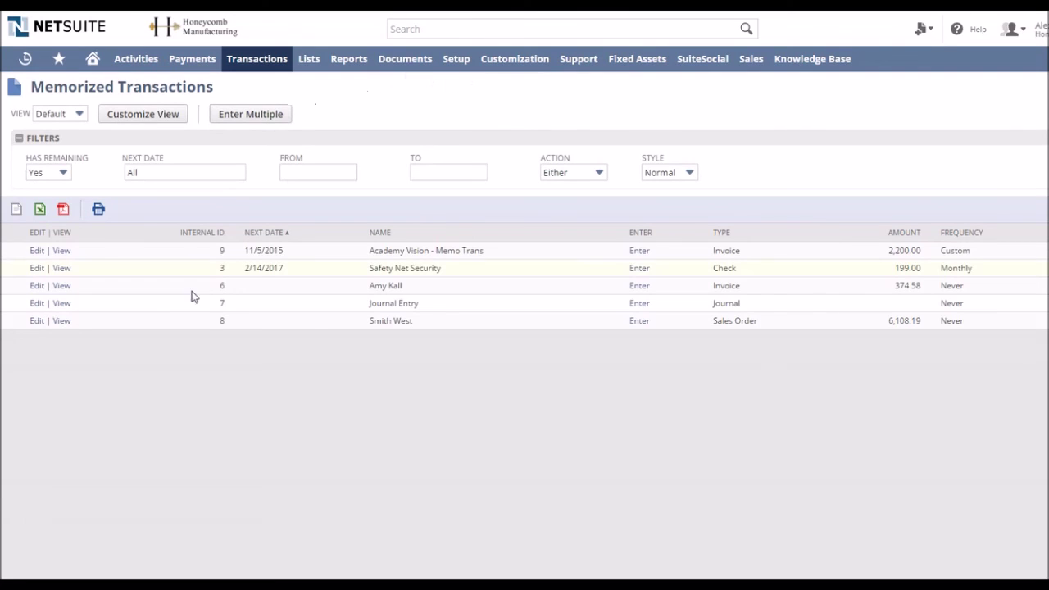